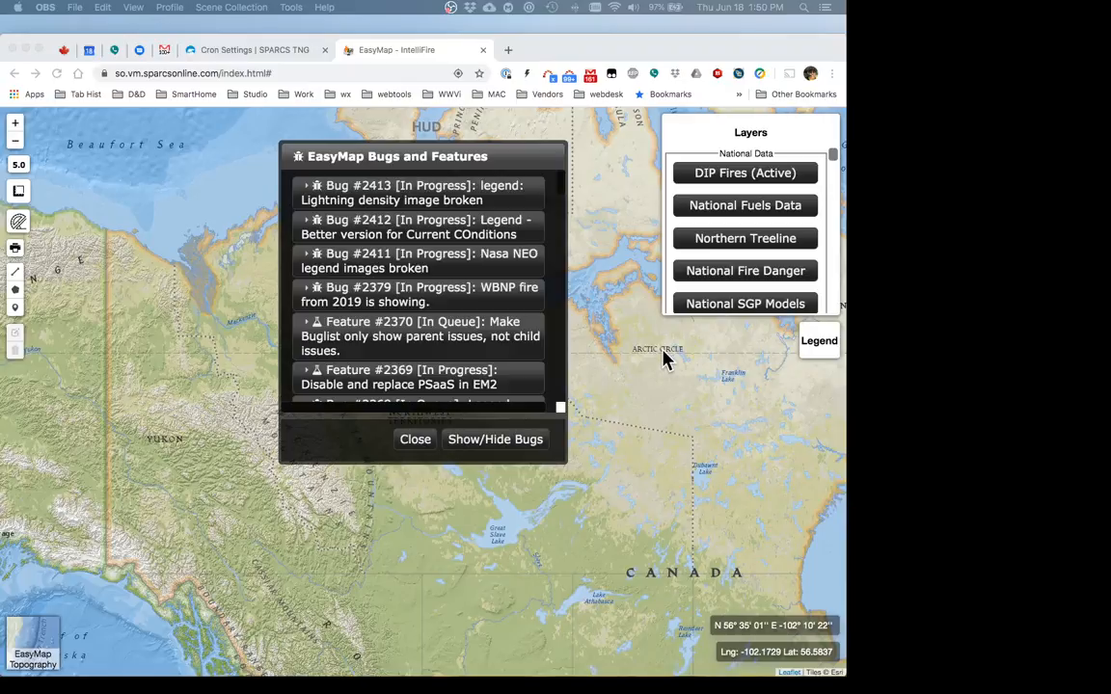
Close the EasyMap bugs and features list, and reload the map page, dismissing its welcome message.
left_click(412, 446)
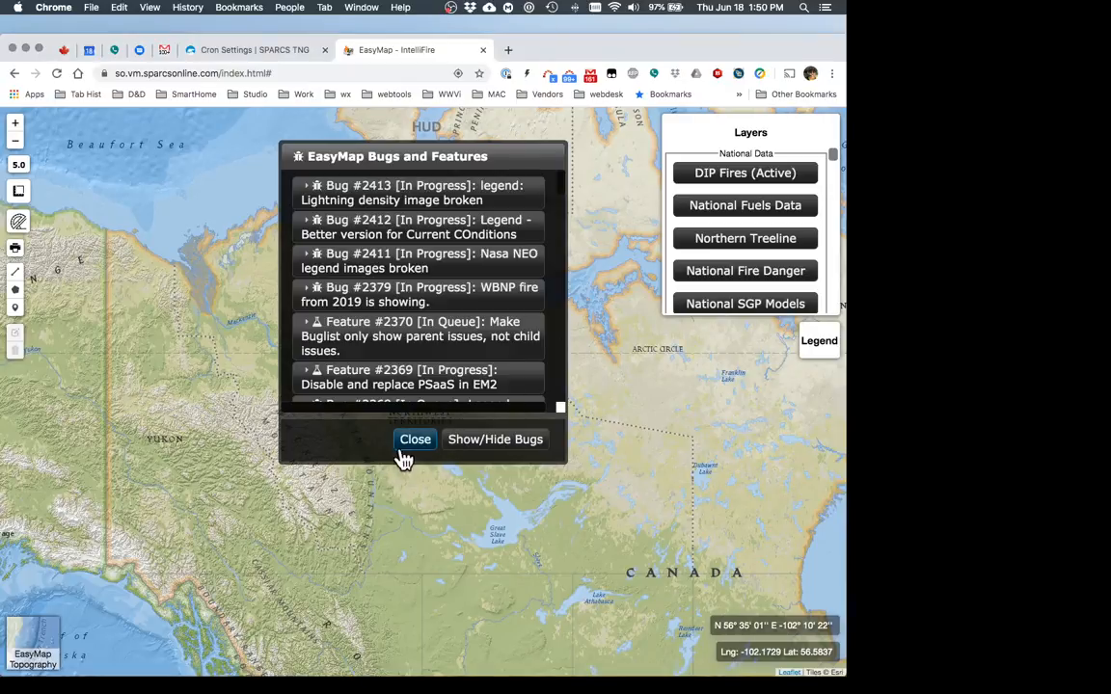
left_click(55, 76)
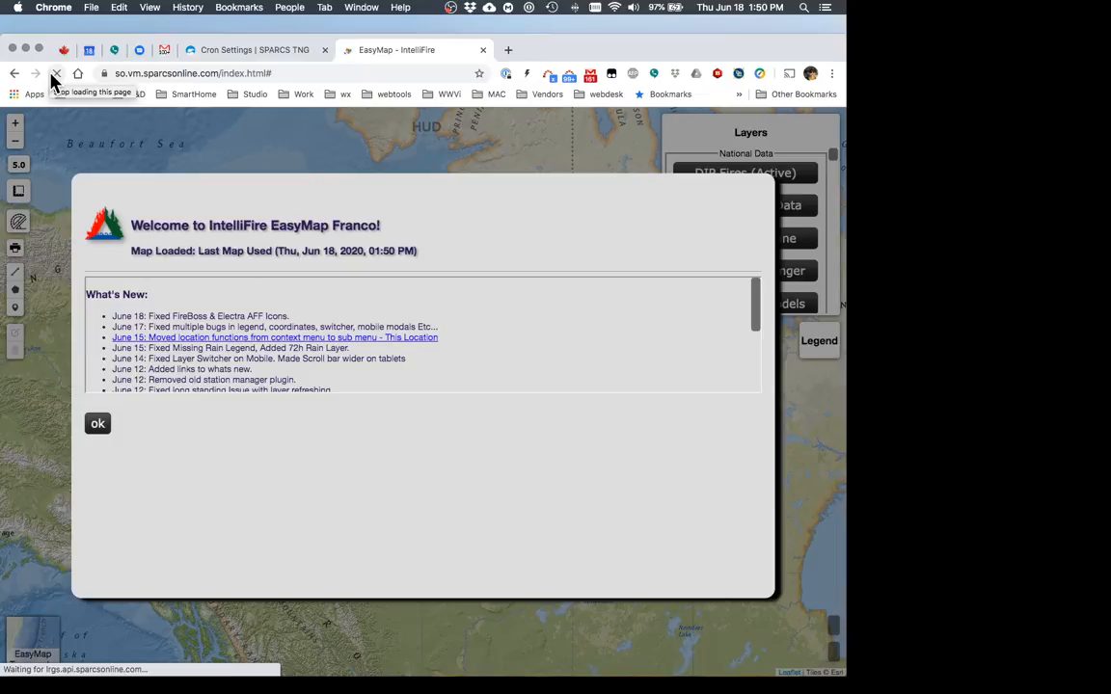
left_click(98, 423)
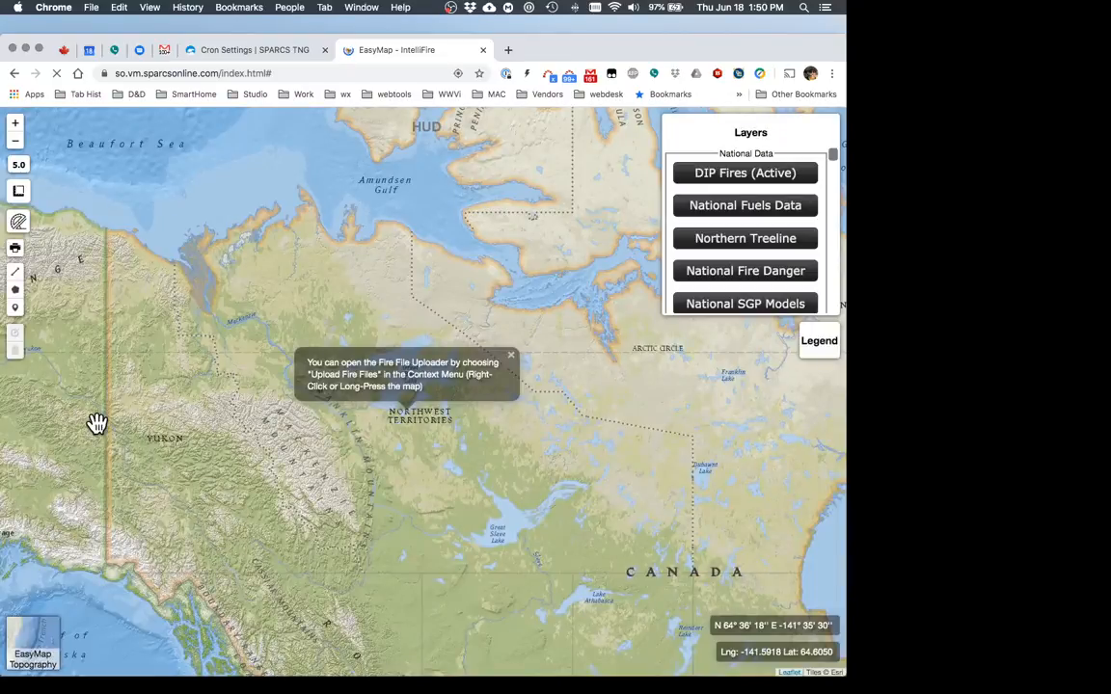
Load the Blank Map (All Layers Off) context from the map manager.
right_click(399, 448)
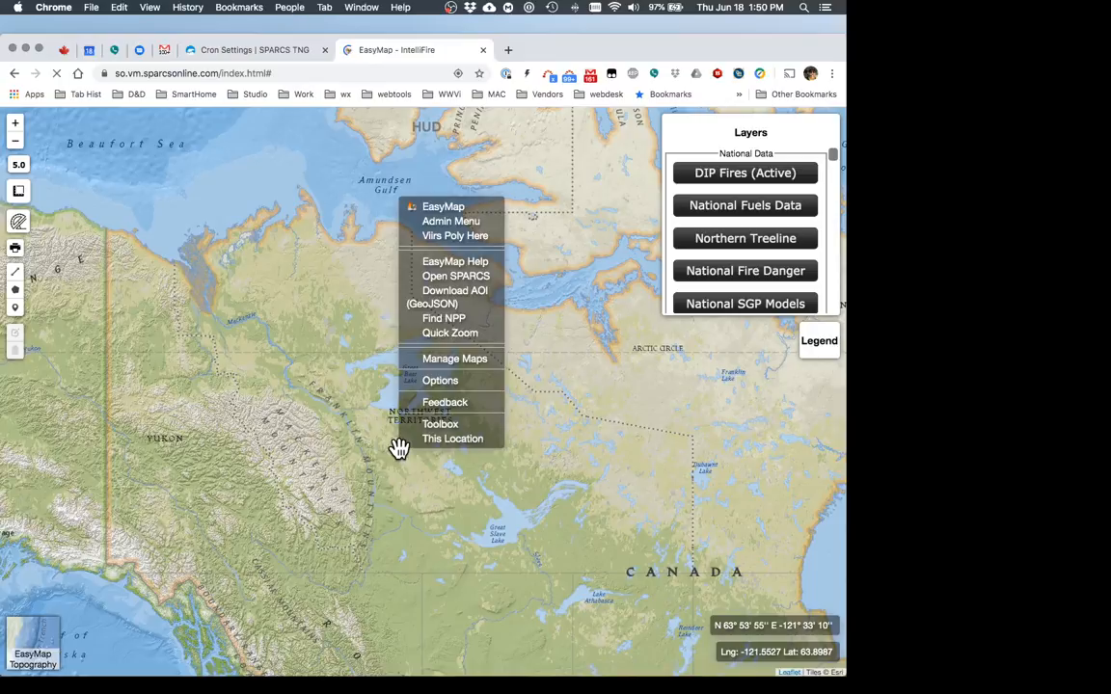
left_click(446, 362)
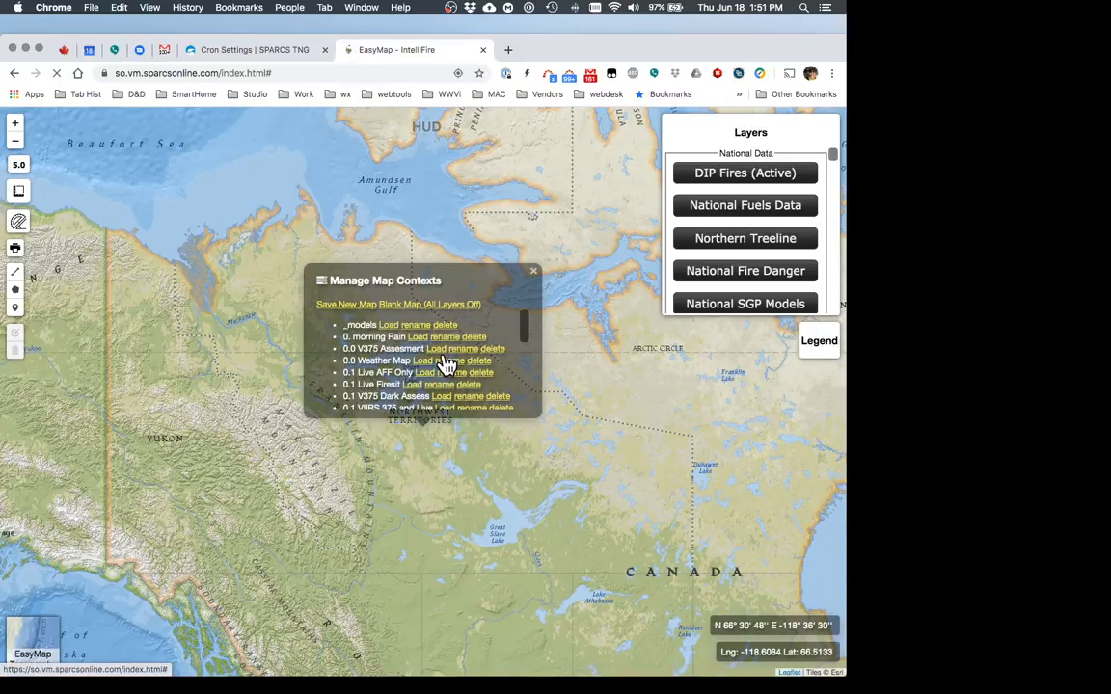
left_click(454, 305)
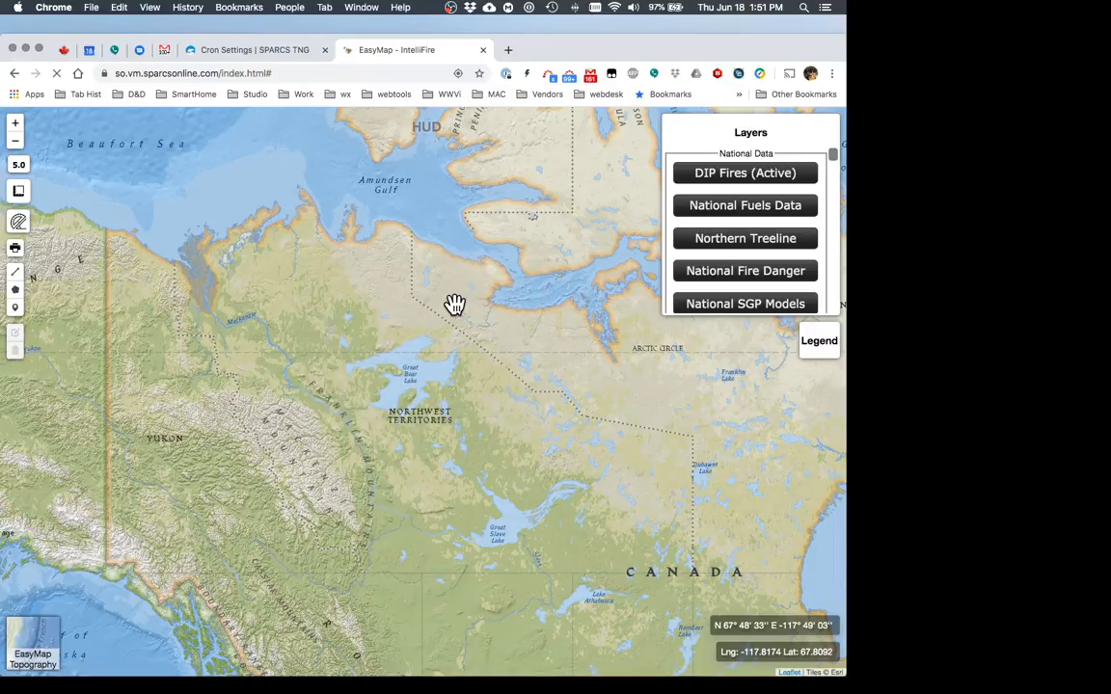
Open the RFBF Tool from the EasyMap toolbox and enlarge its window.
right_click(455, 305)
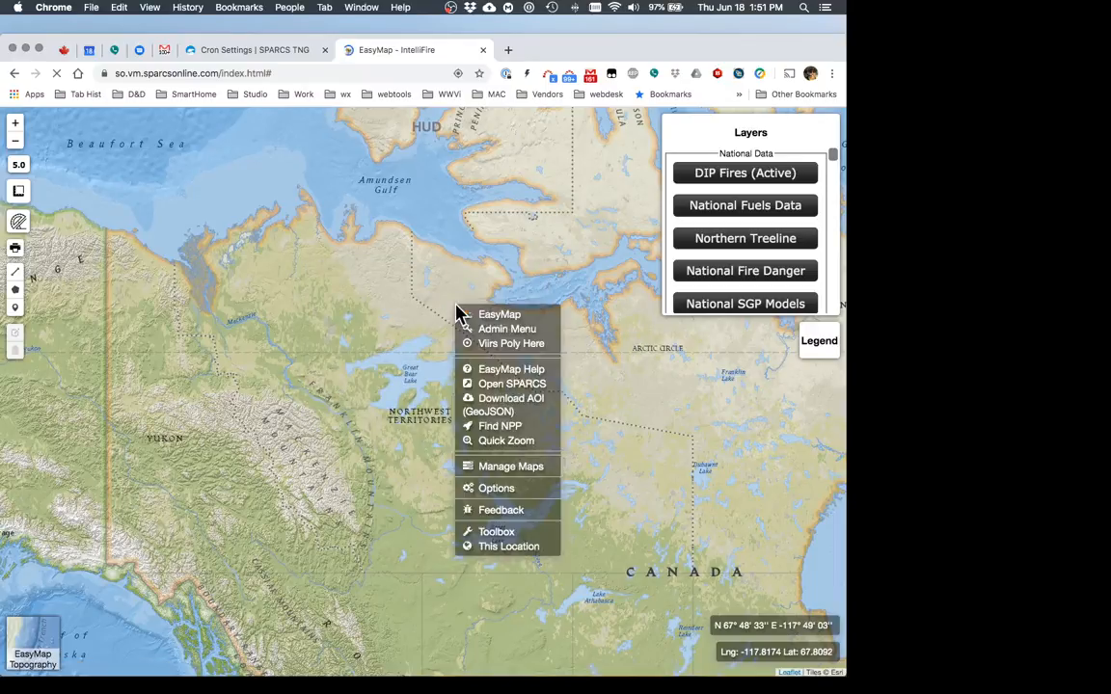
left_click(514, 535)
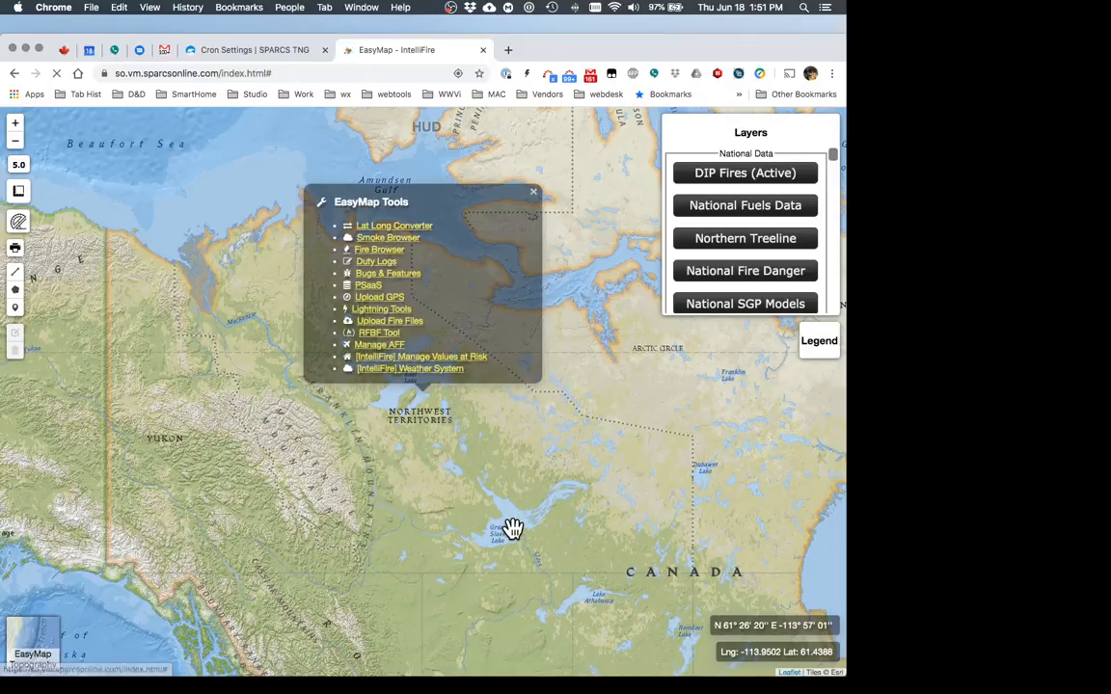
left_click(376, 335)
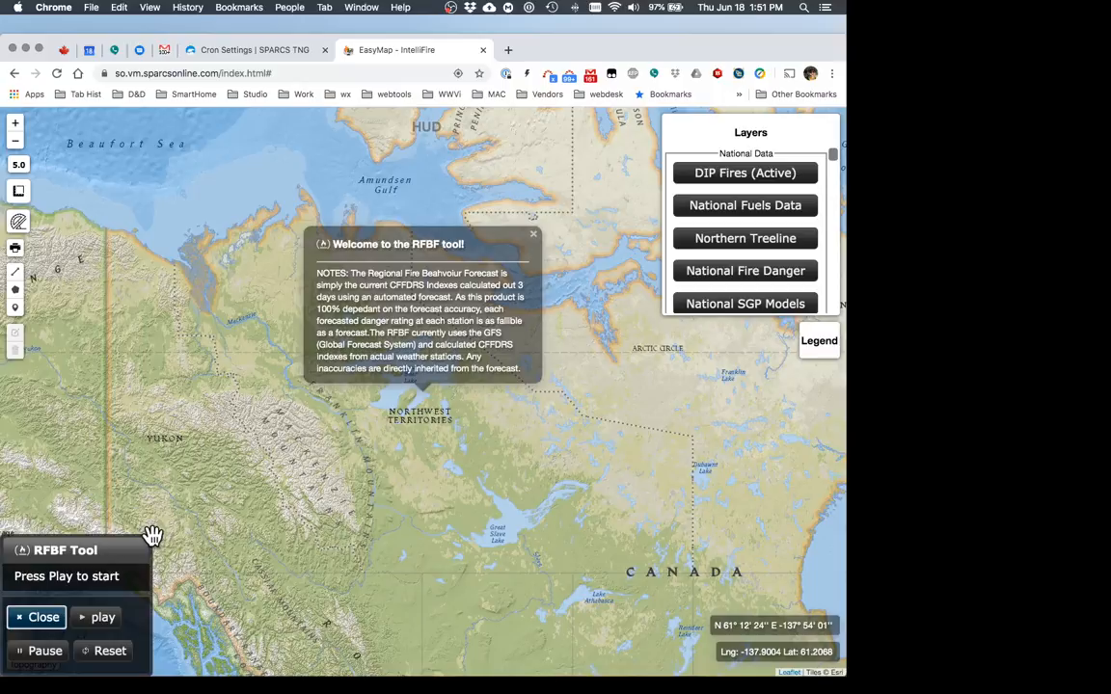
left_click_drag(154, 537, 229, 467)
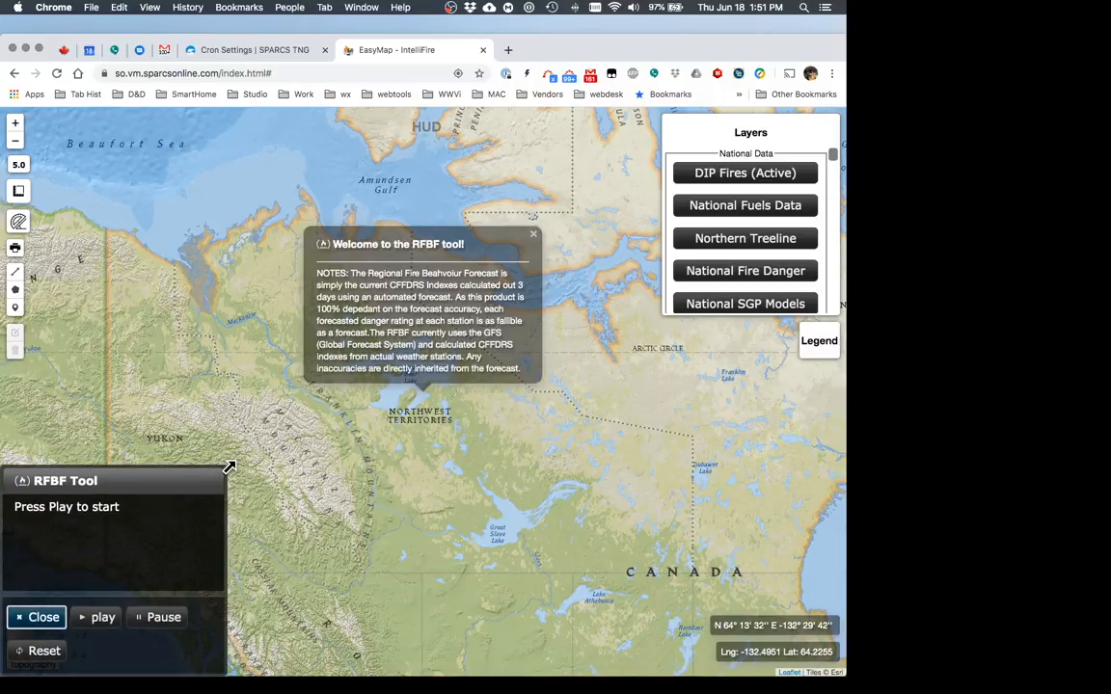
Start the RFBF forecast playback and pause it on Today's Actual FWI Danger.
left_click(102, 619)
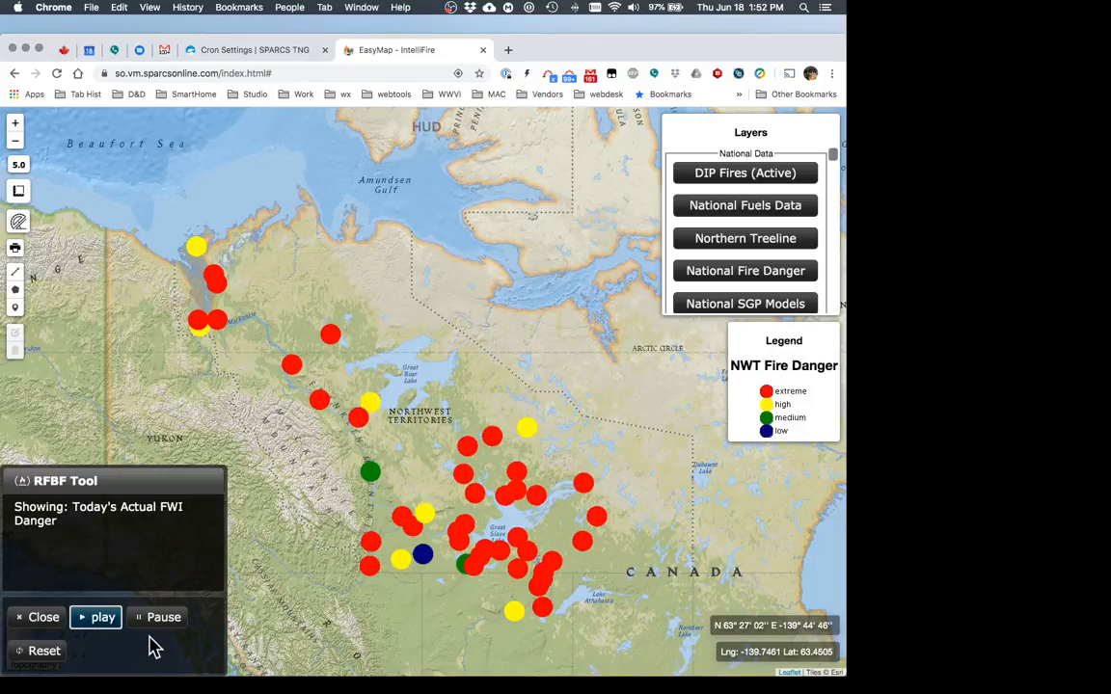
left_click(162, 625)
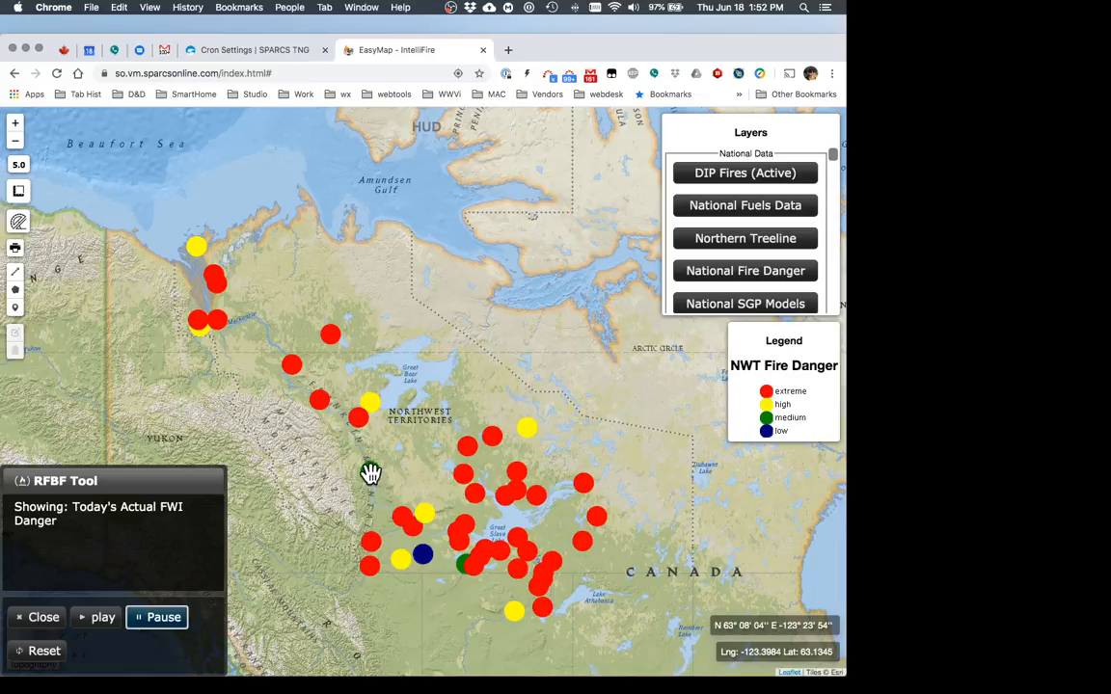
Get the map info for the green station marker west of Great Slave Lake, and close its popup.
right_click(370, 474)
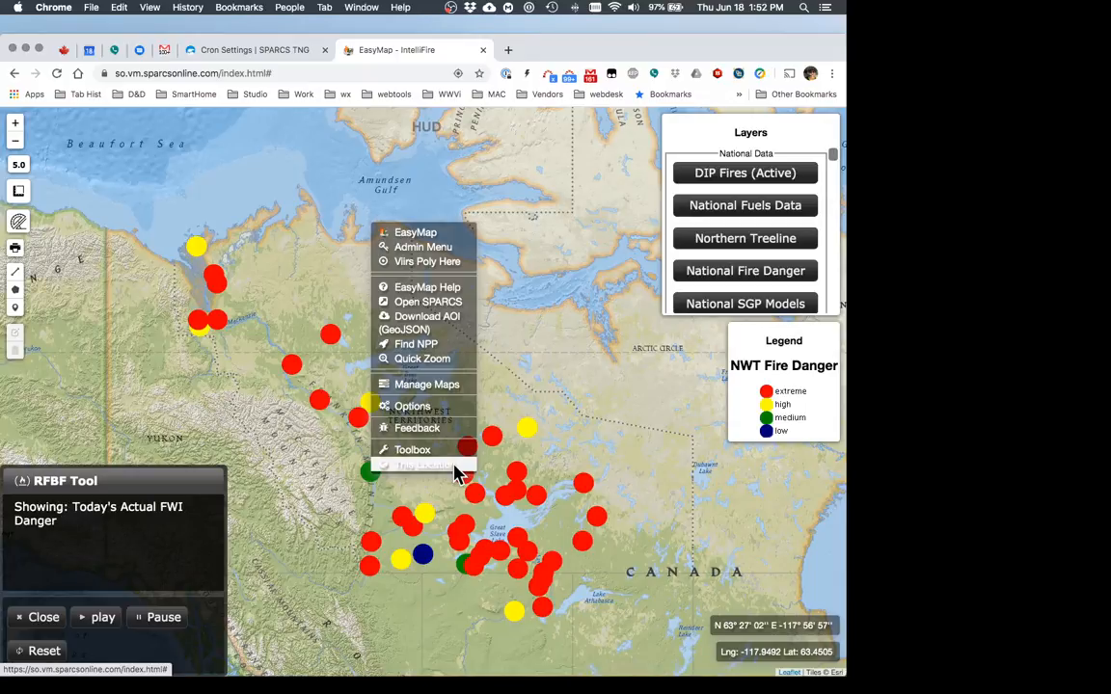
left_click(457, 473)
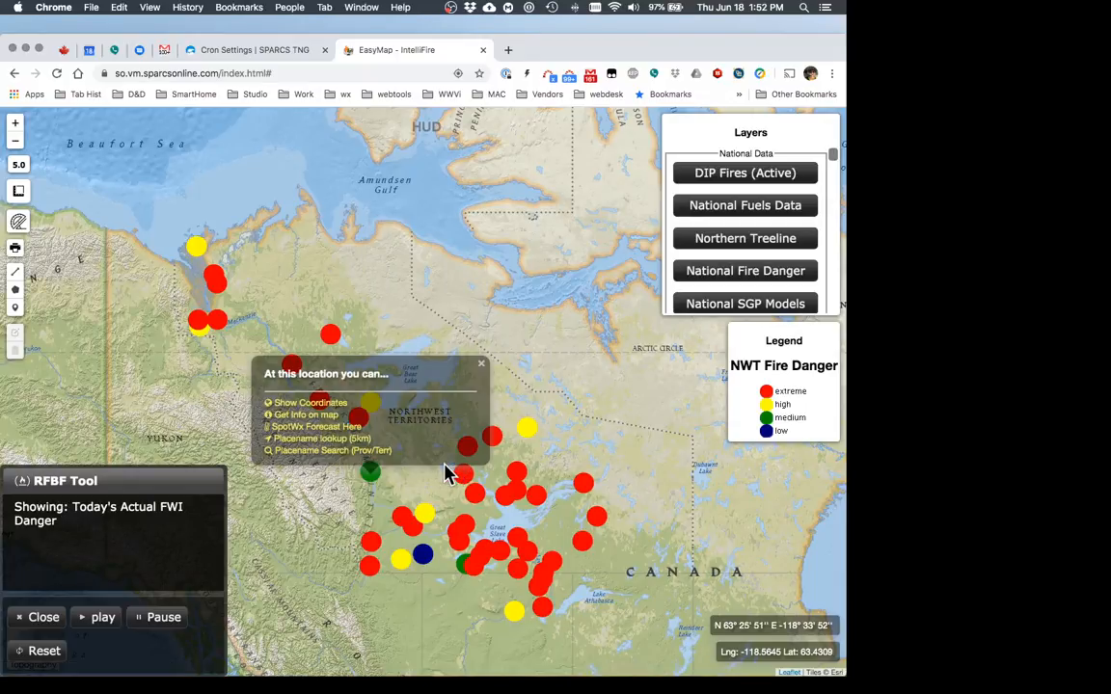
left_click(304, 417)
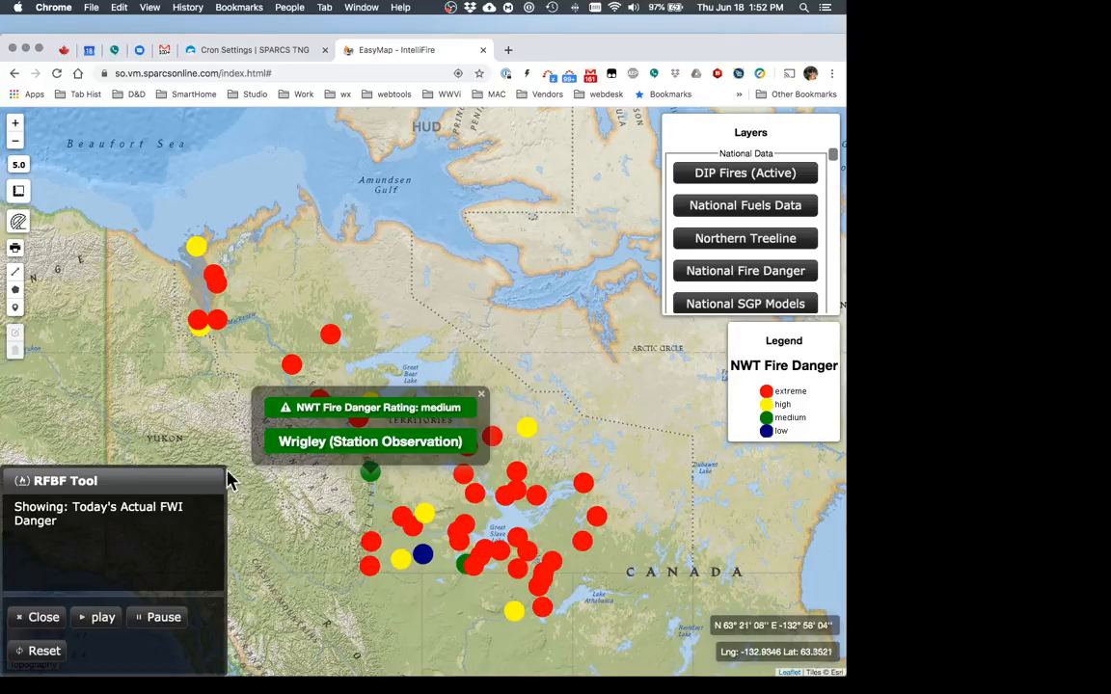
left_click(481, 395)
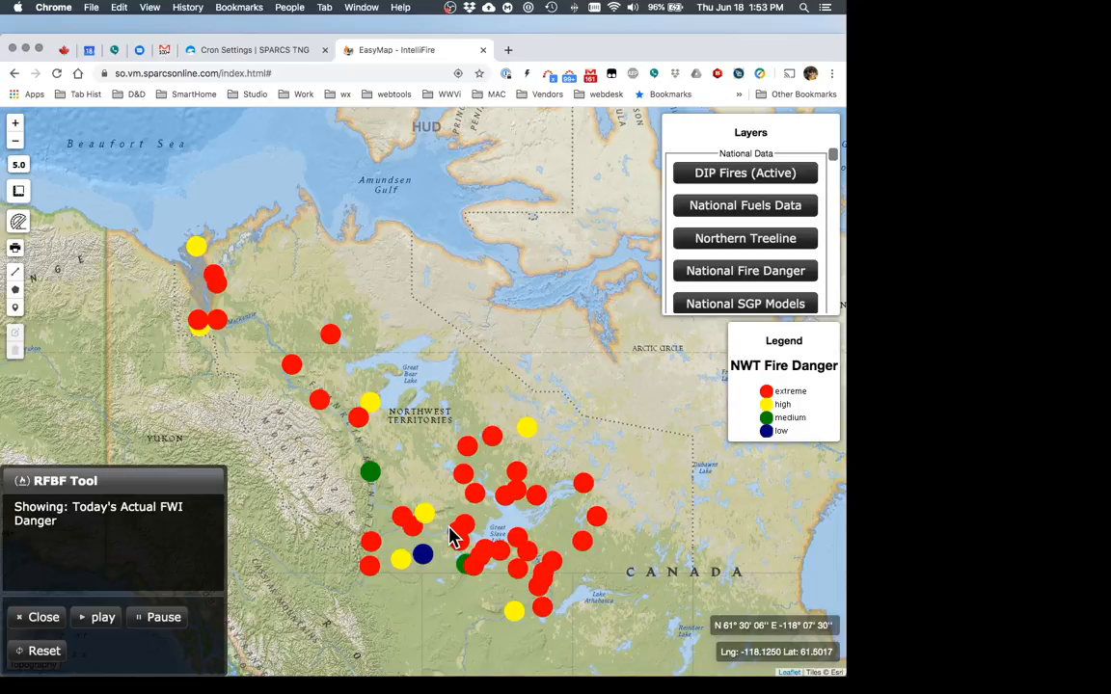
Advance the RFBF playback to tomorrow's forecast and open the St. Charles Creek TL station's details.
left_click(99, 619)
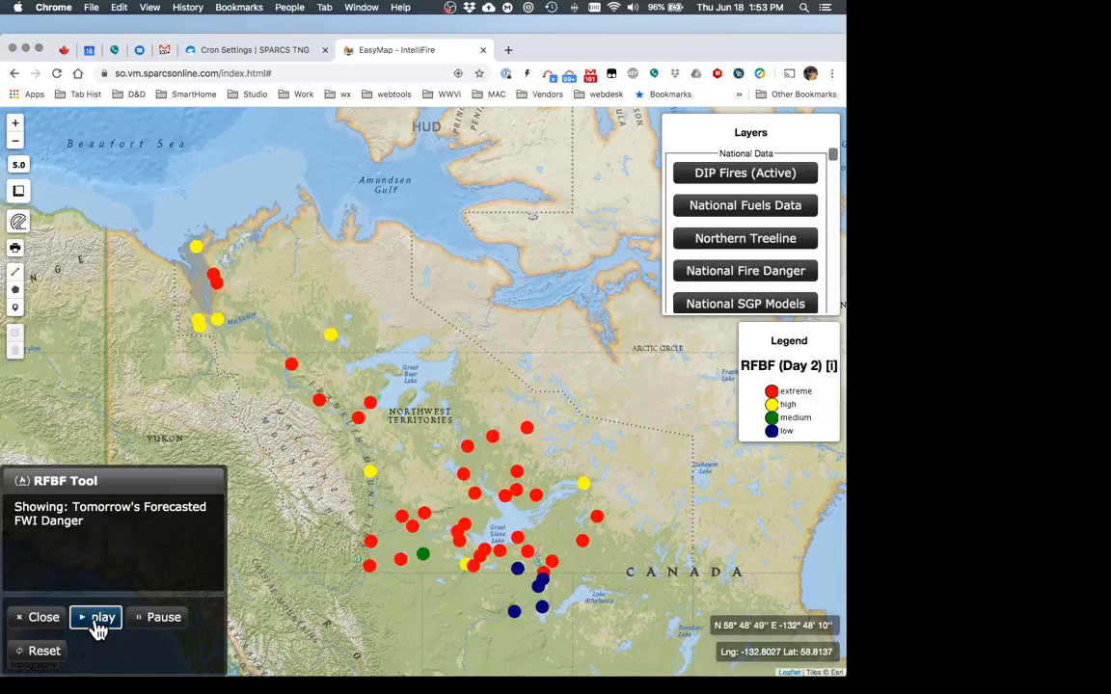
mouse_move(362, 428)
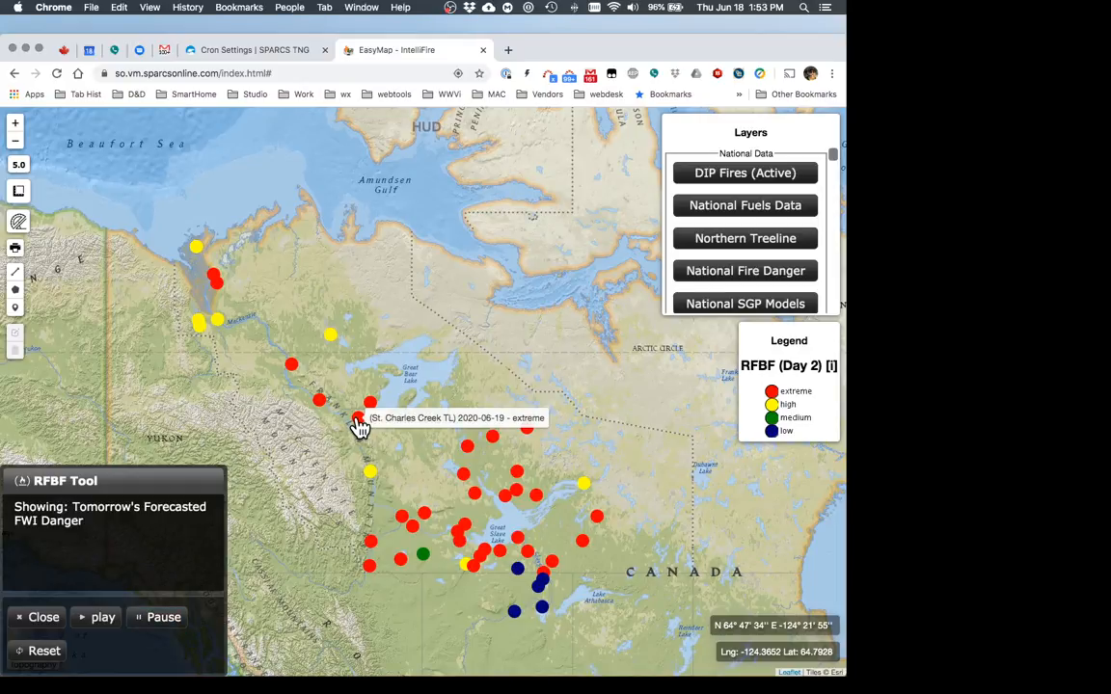
left_click(358, 421)
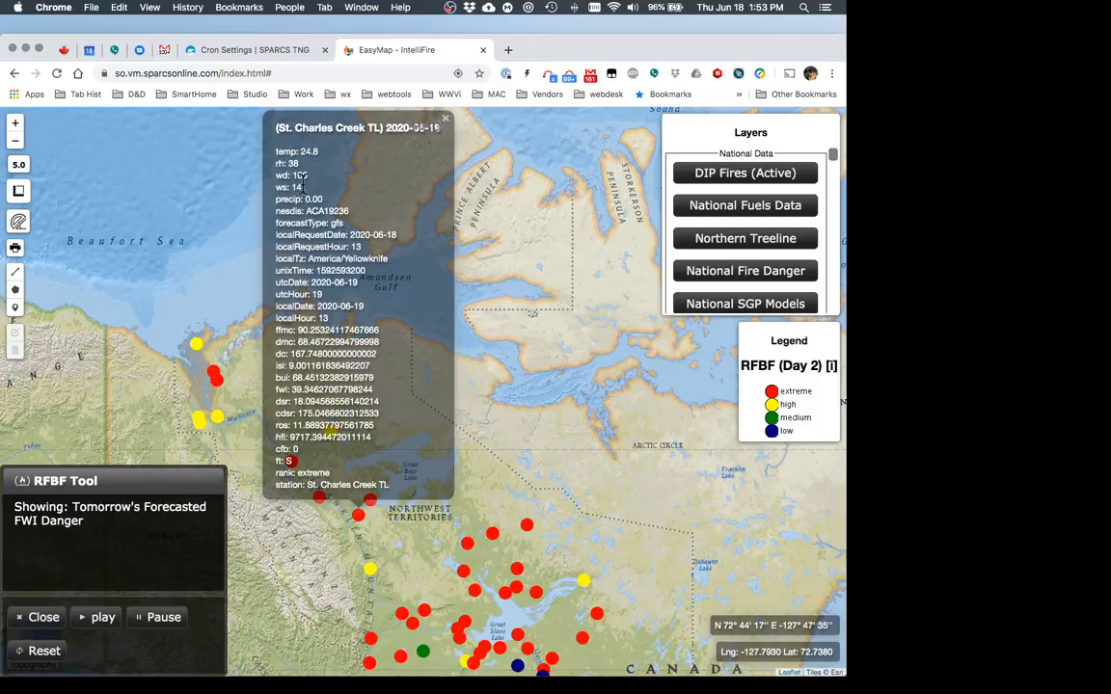
Examine the forecast type, weather values and fire indexes in the St. Charles Creek TL details, and close the popup.
double_click(337, 222)
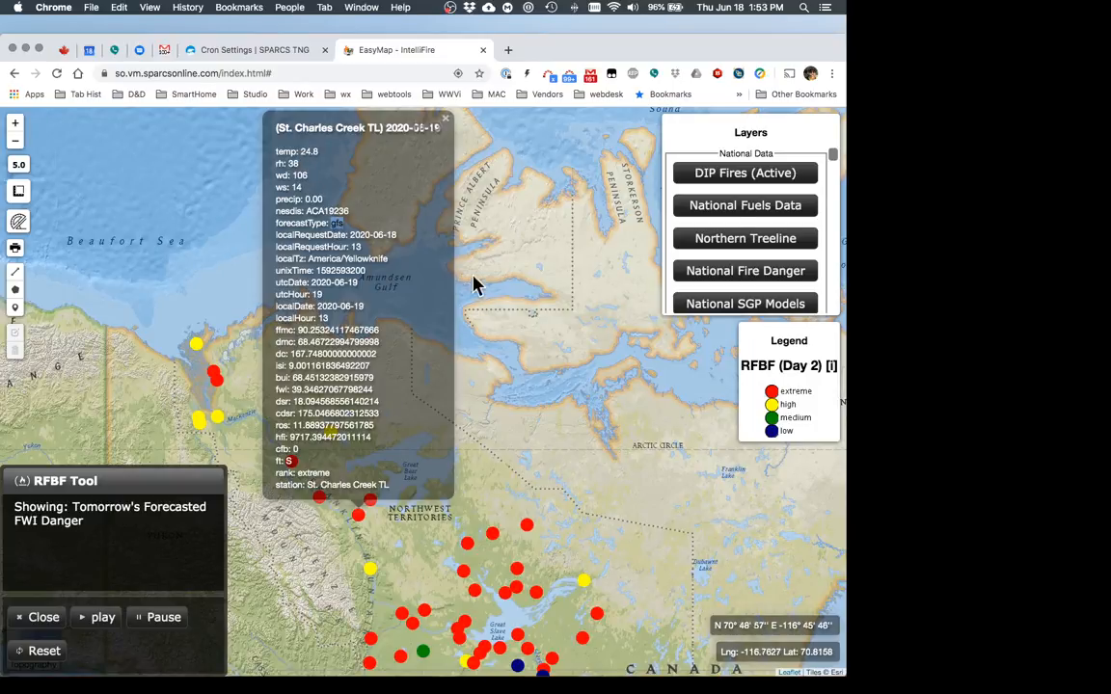
left_click(312, 227)
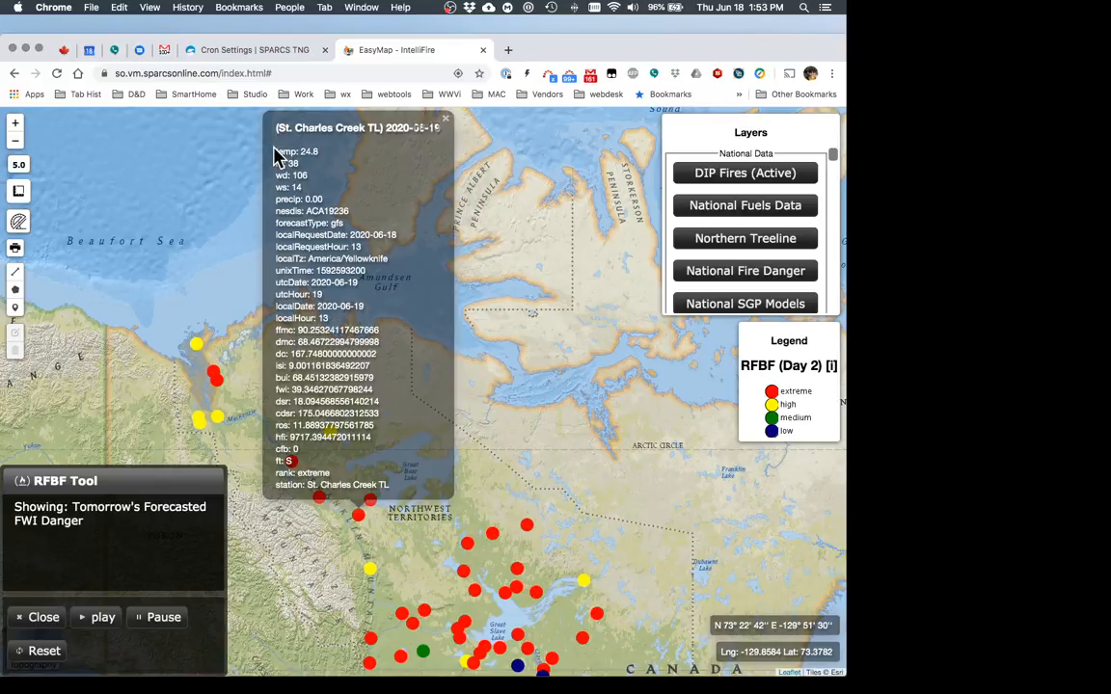
left_click_drag(276, 151, 353, 200)
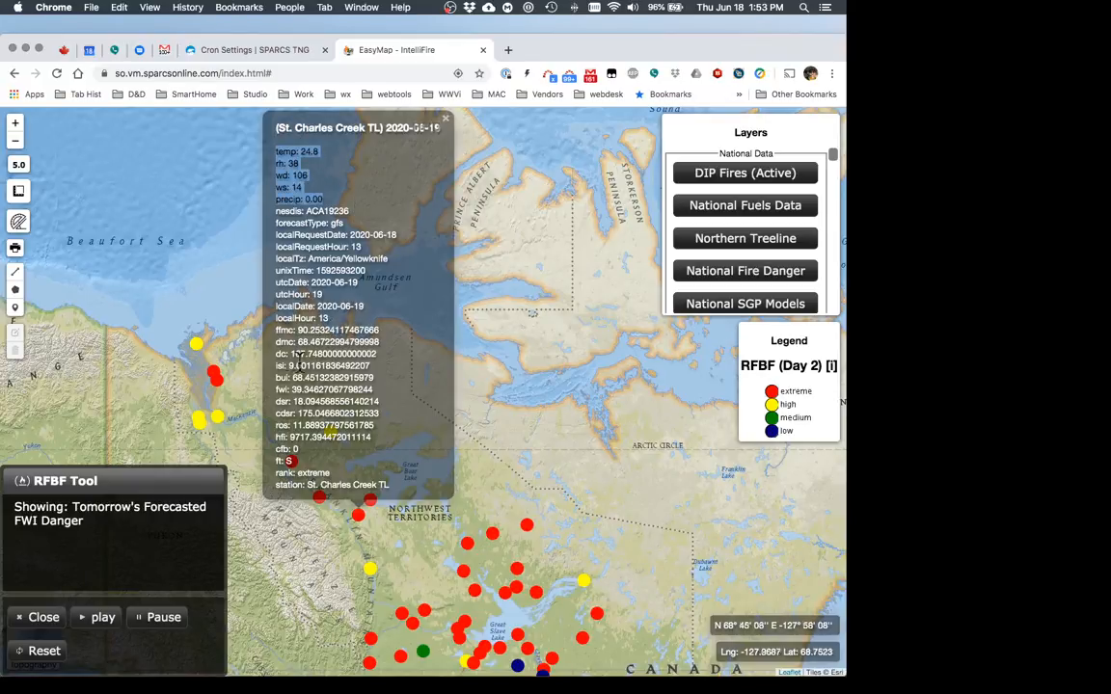
left_click_drag(276, 331, 400, 446)
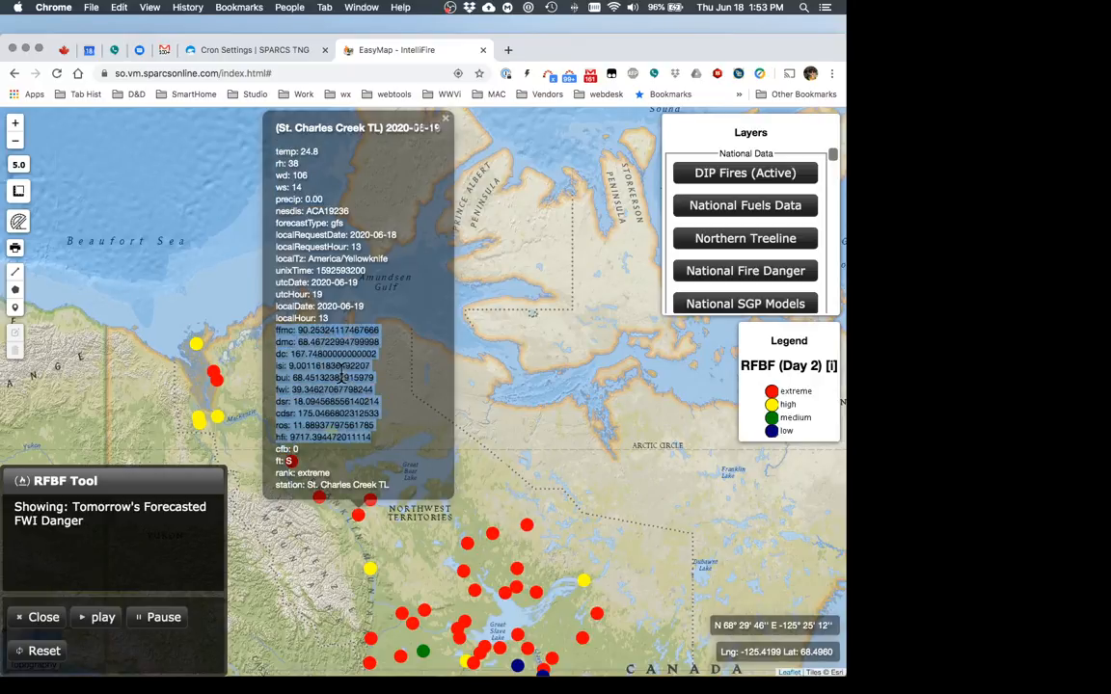
left_click(403, 397)
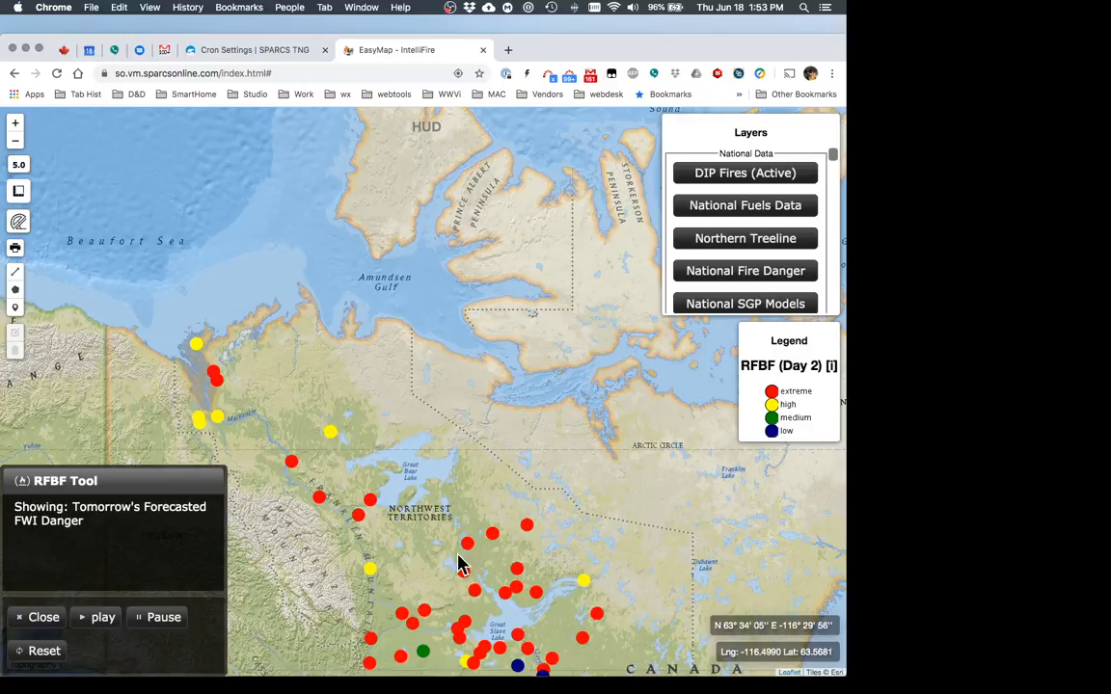
Close the RFBF Tool and turn on the RFBF (Day 3) layer directly.
left_click_drag(833, 154, 835, 262)
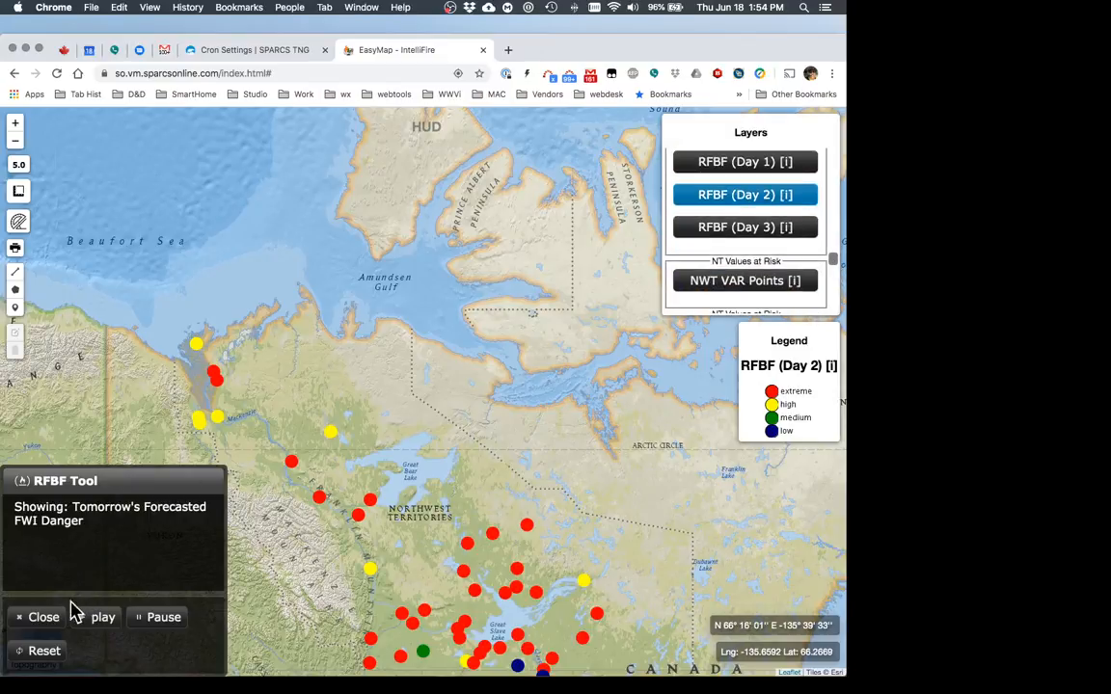
left_click(39, 619)
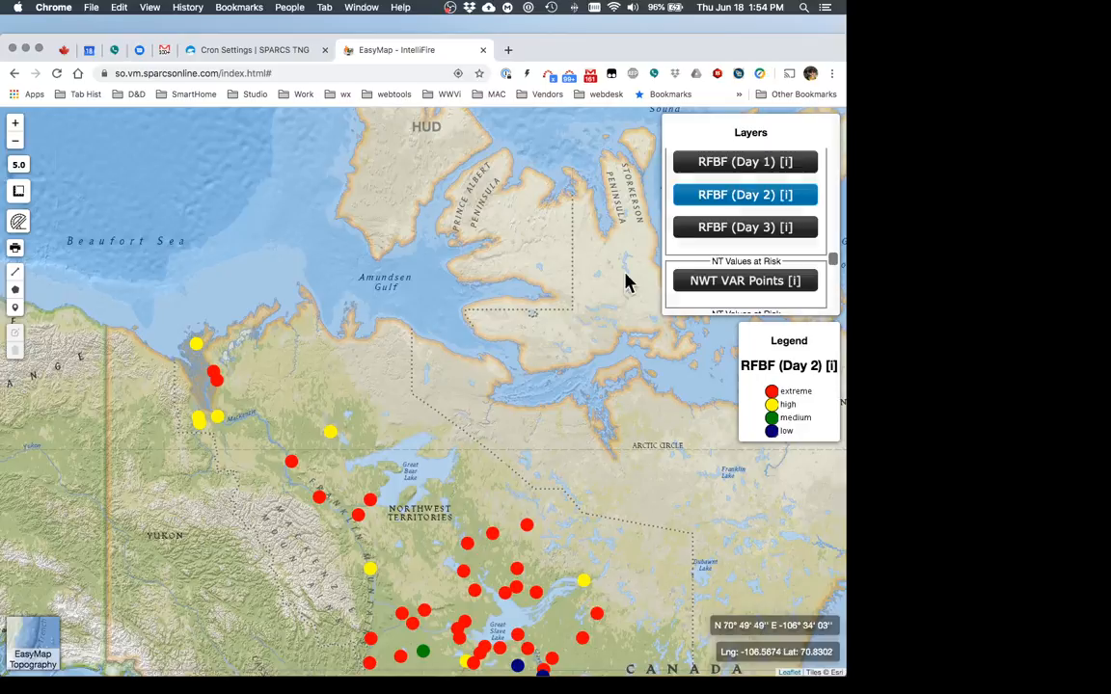
left_click(751, 228)
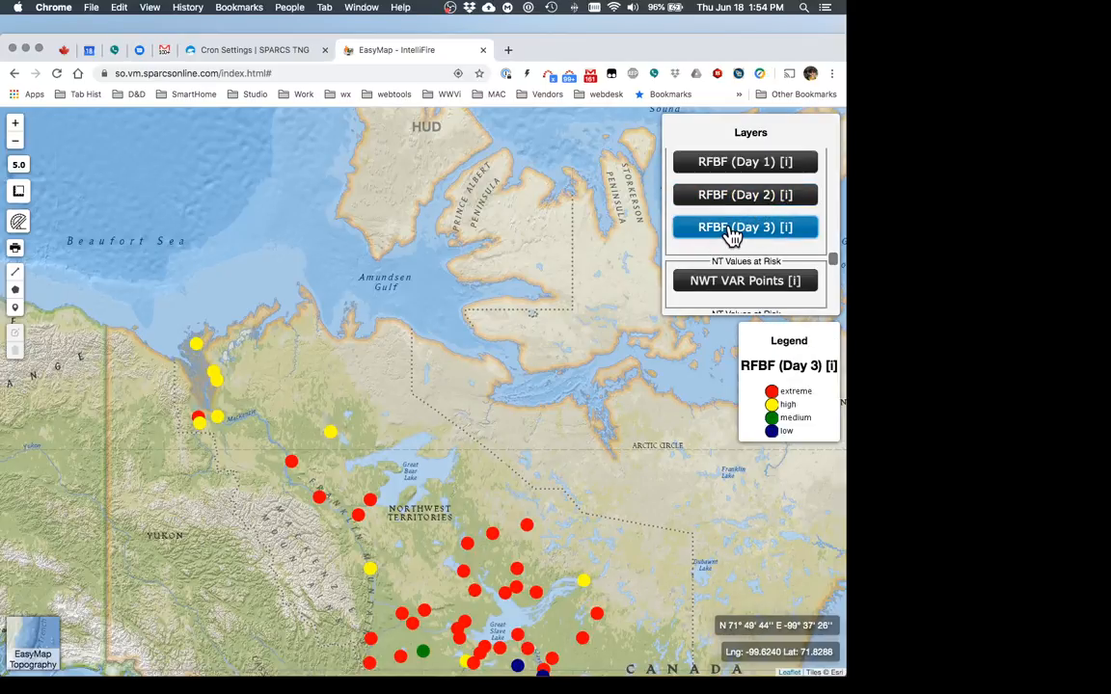
Inspect the Day 3 forecast details for the Colville Lake station, and switch off the RFBF (Day 3) layer.
mouse_move(334, 440)
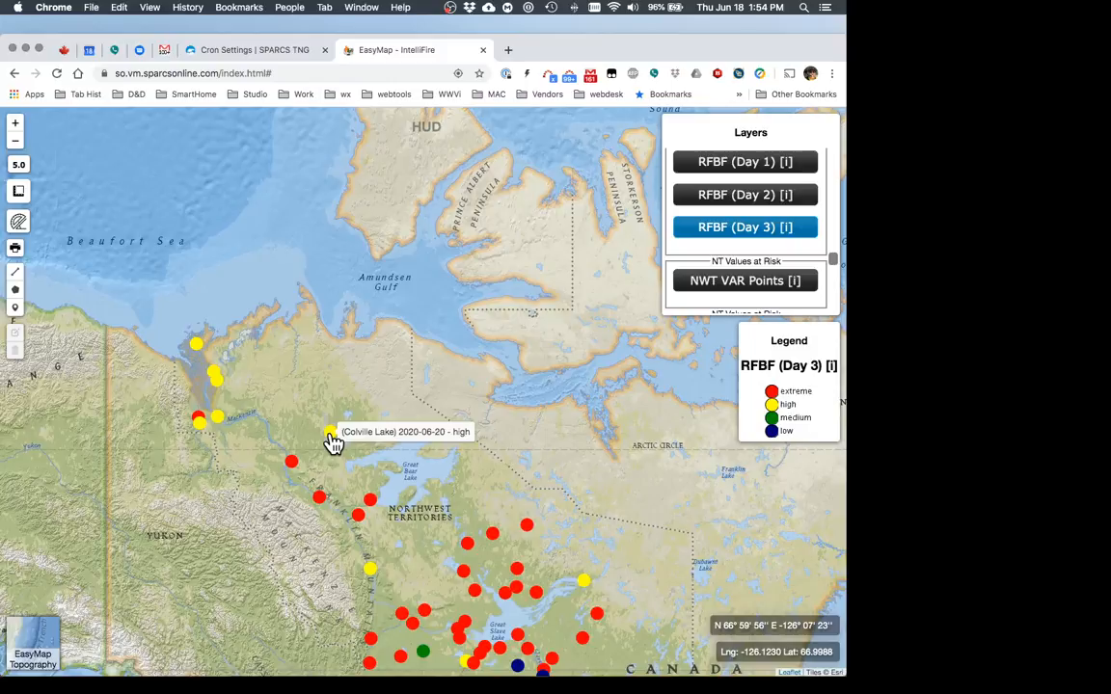
left_click(331, 435)
scroll(508, 228, "up", 1)
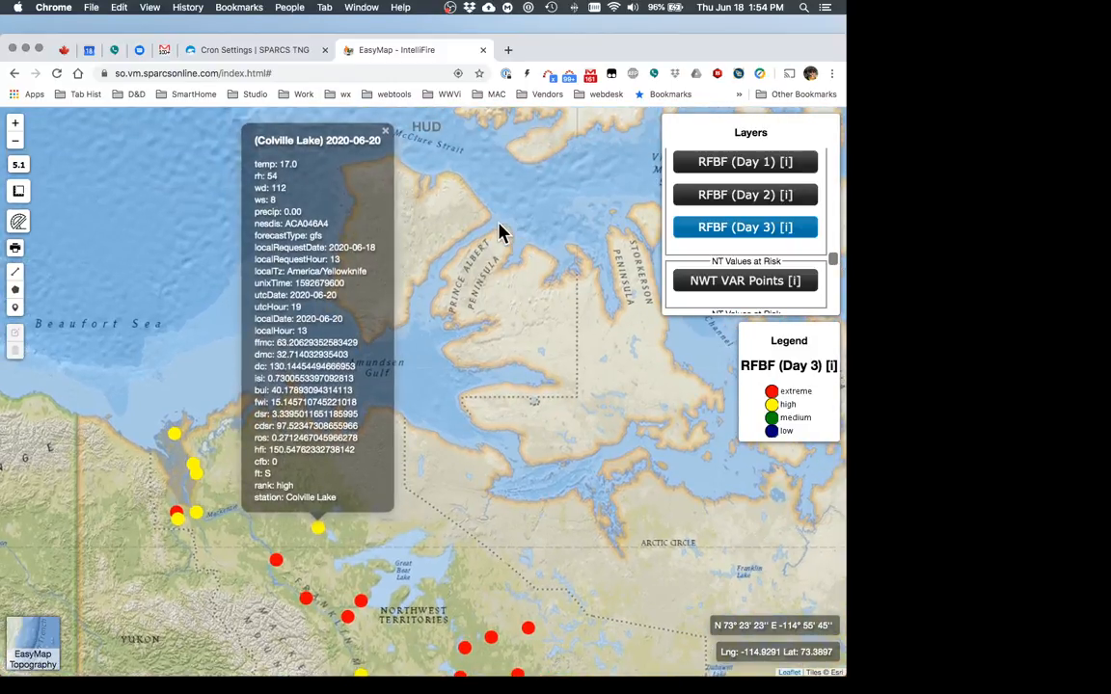
left_click(499, 231)
right_click(318, 538)
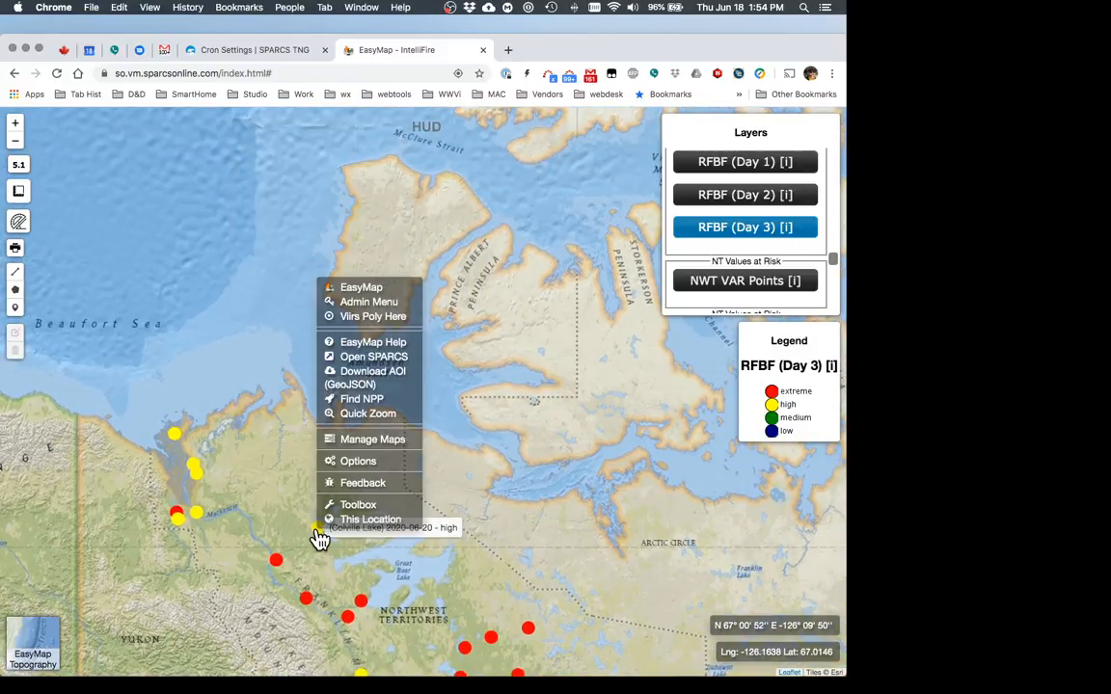
left_click(762, 234)
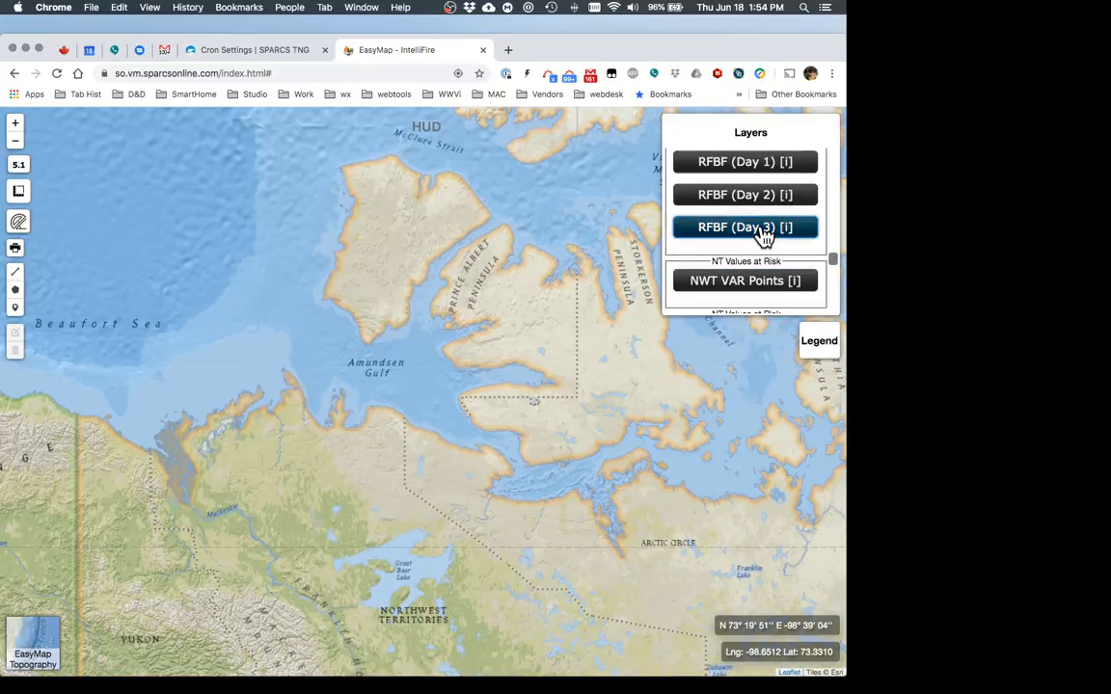
Open the IntelliFire Weather System from the toolbox and list today's downloadable weather products.
left_click_drag(399, 464, 500, 350)
right_click(307, 334)
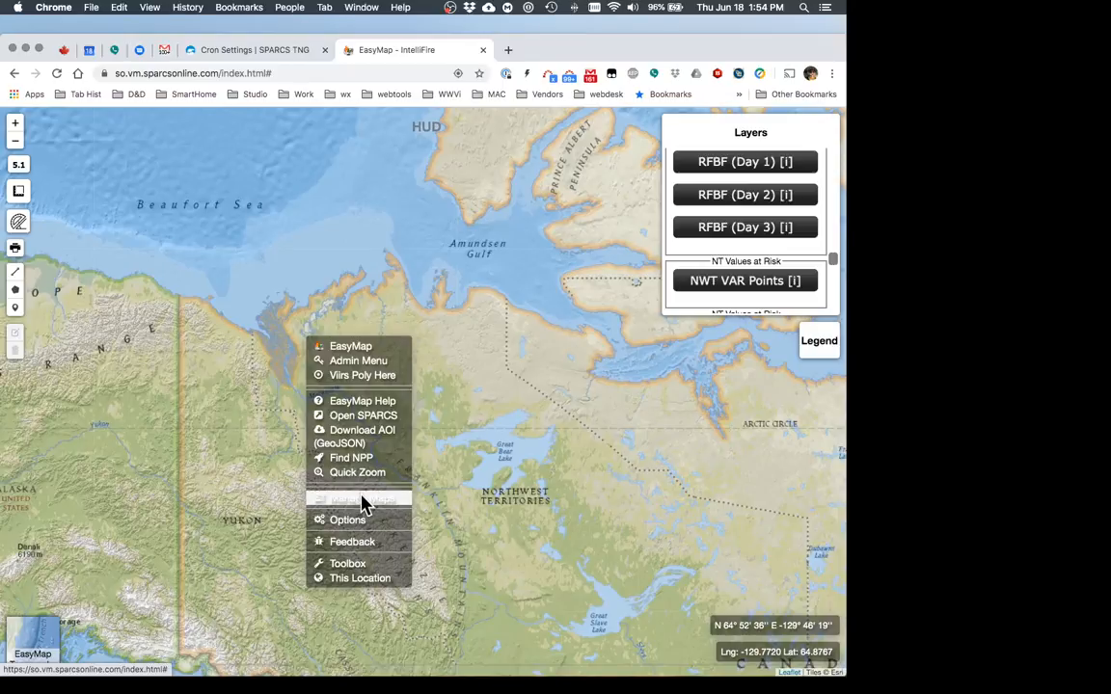
left_click(360, 564)
left_click(403, 372)
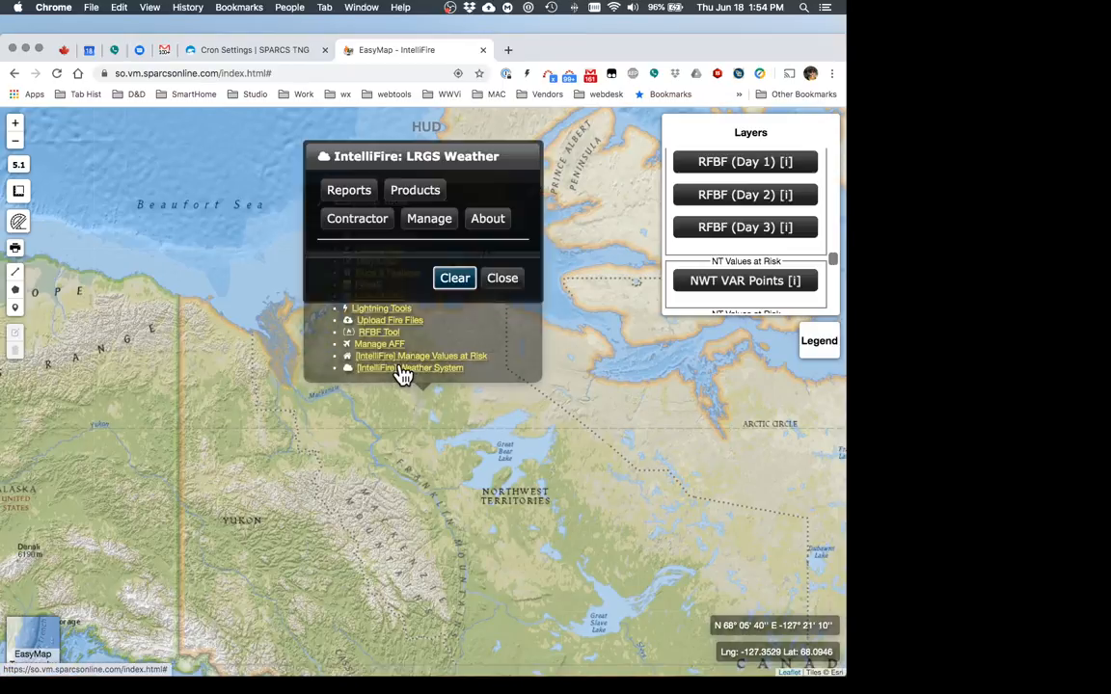
left_click(415, 197)
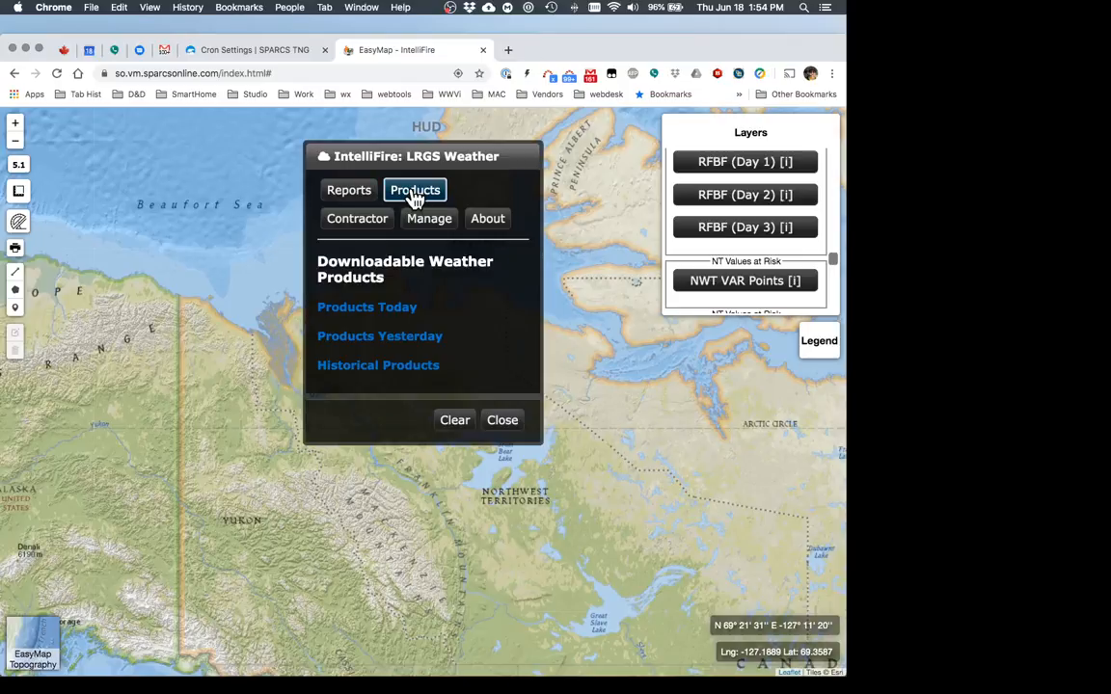
left_click(372, 307)
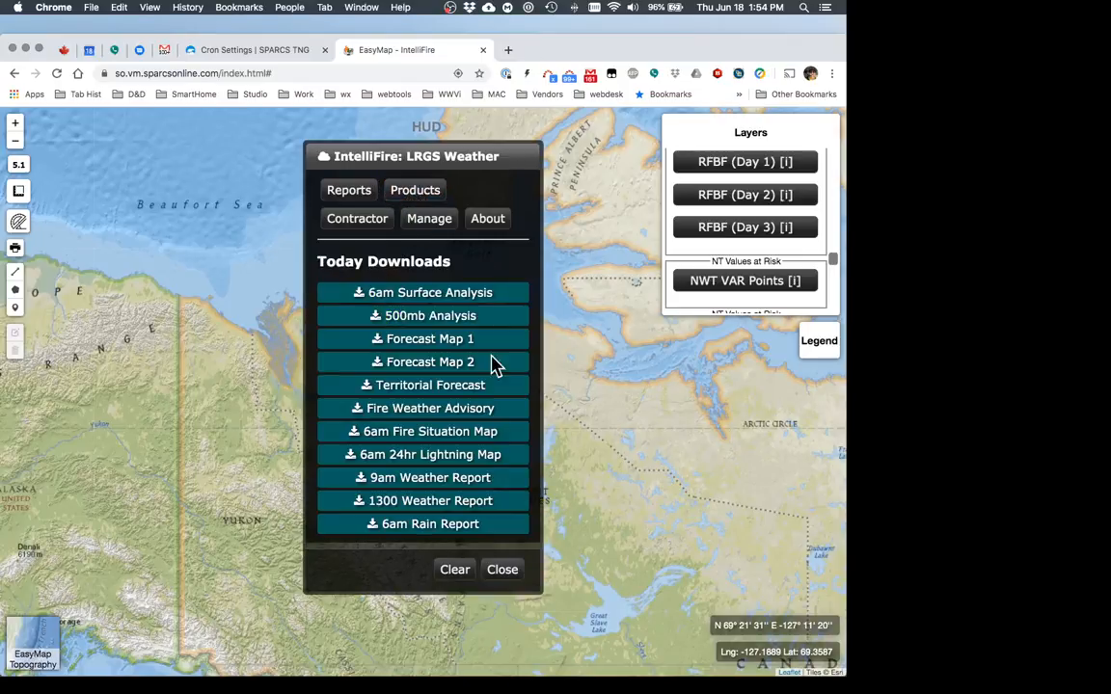
Review today's 1300 Weather Report from top to bottom, and close both the report and the weather products window.
left_click(439, 503)
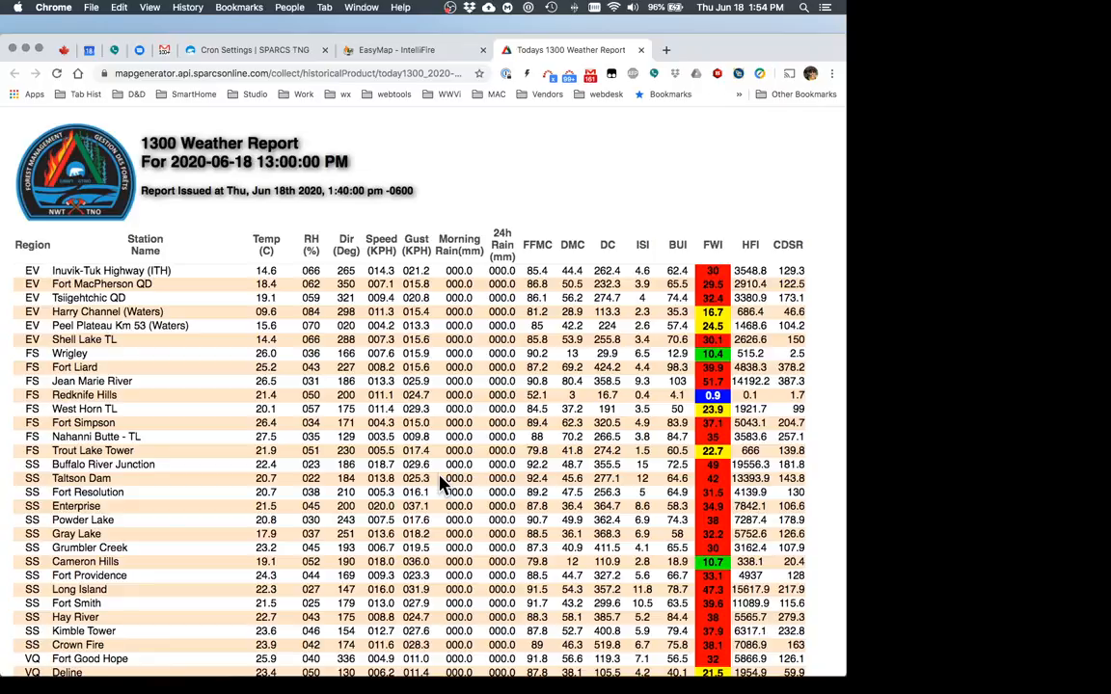
scroll(674, 344, "down", 5)
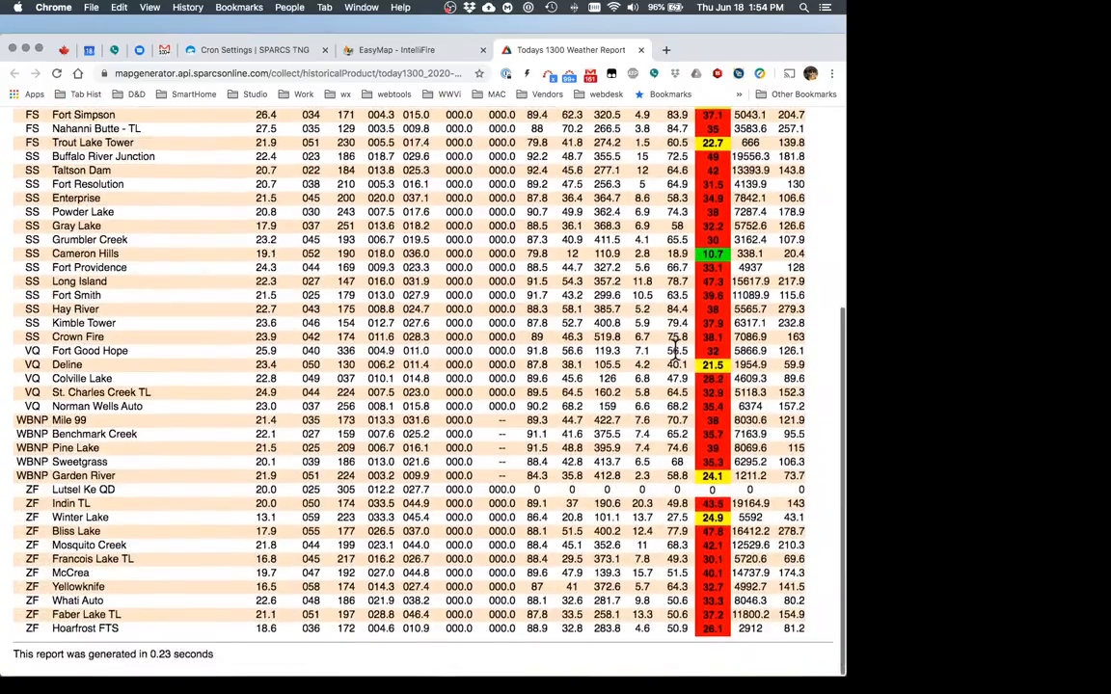
scroll(674, 347, "up", 5)
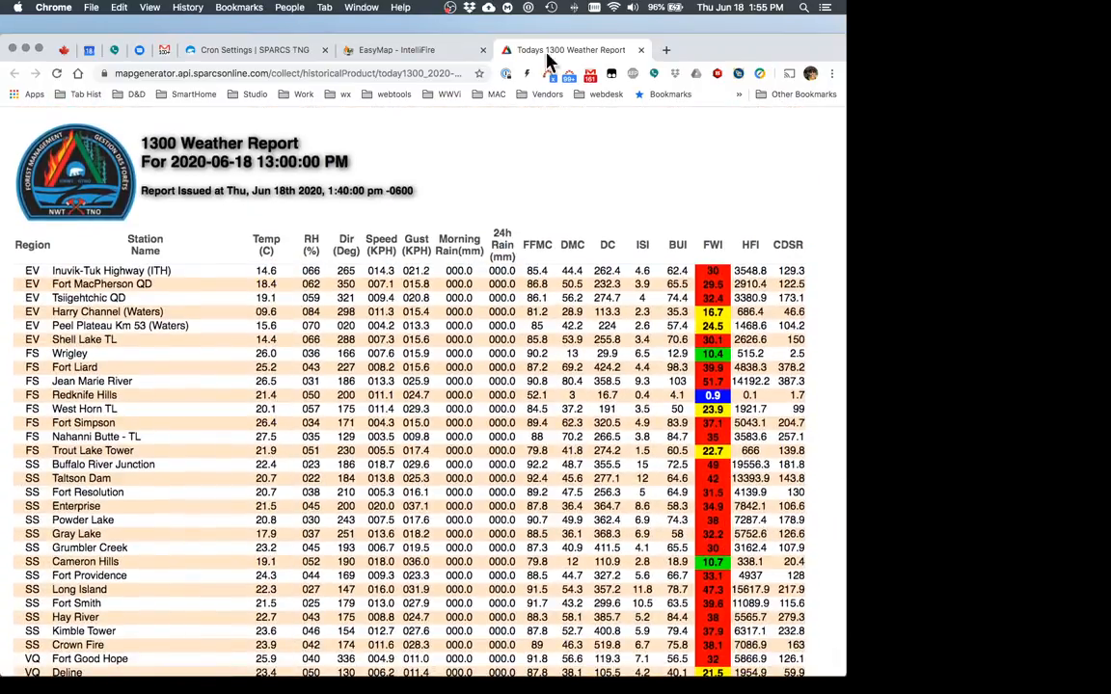
left_click(640, 49)
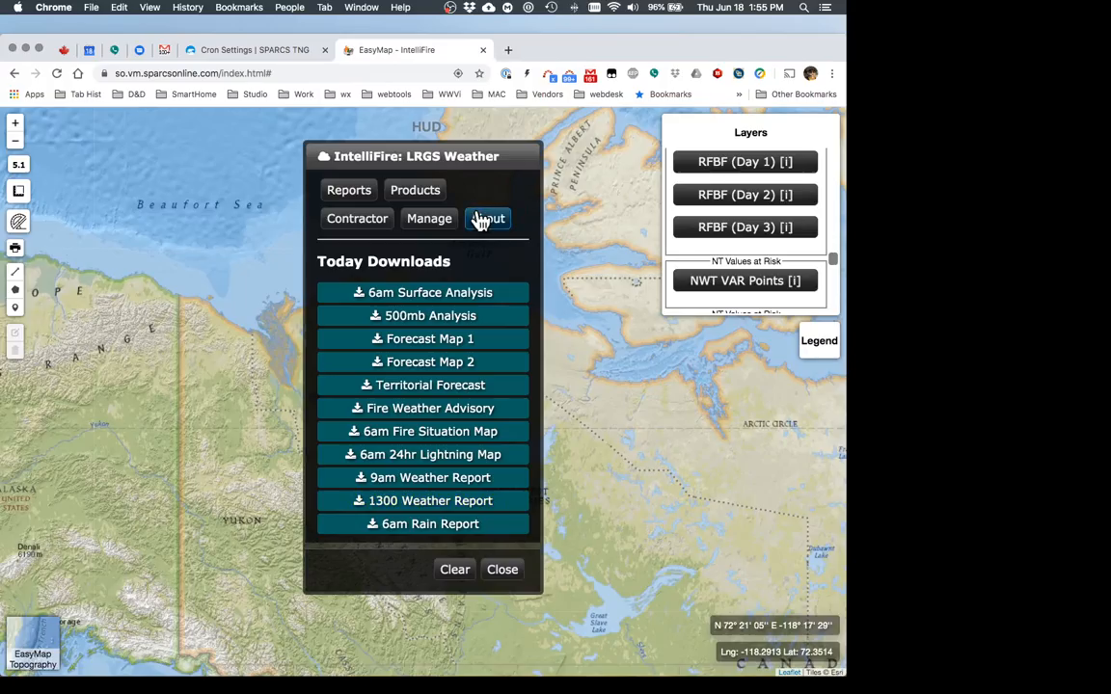
left_click(505, 570)
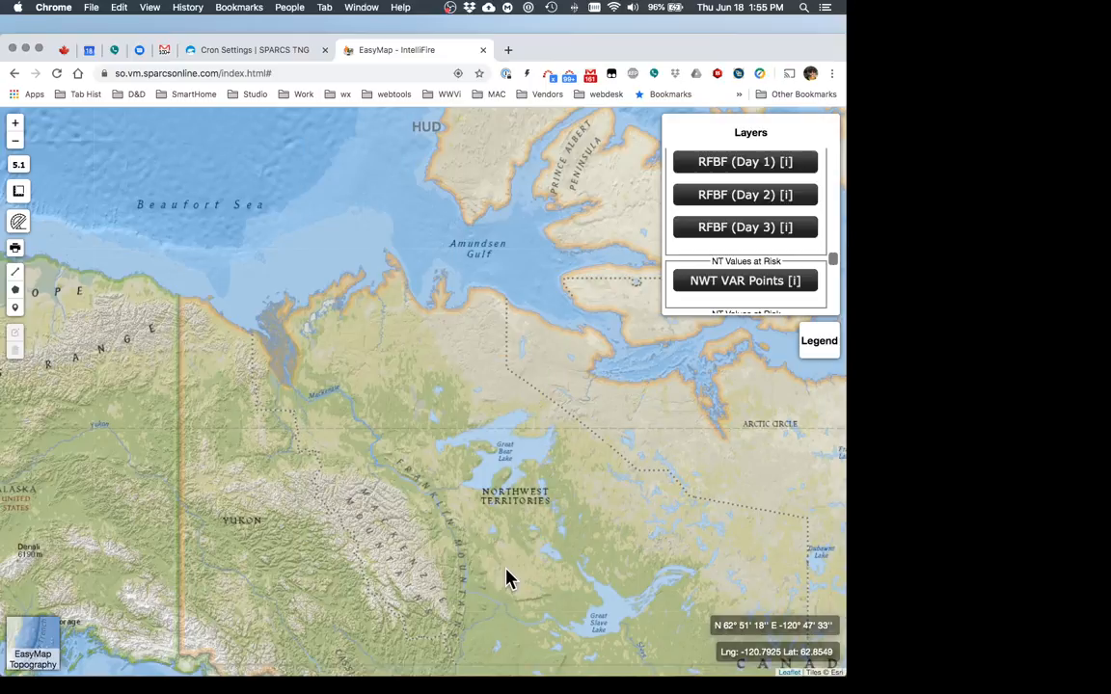